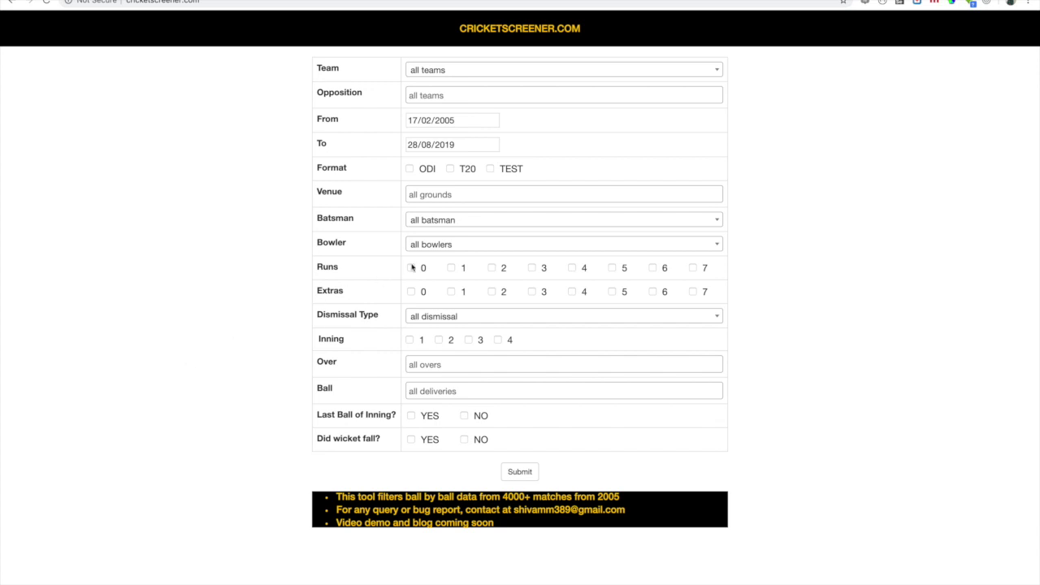
# Run a query for batsman MS Dhoni scoring 6 runs, limited to the last ball of the inning
pyautogui.click(475, 225)
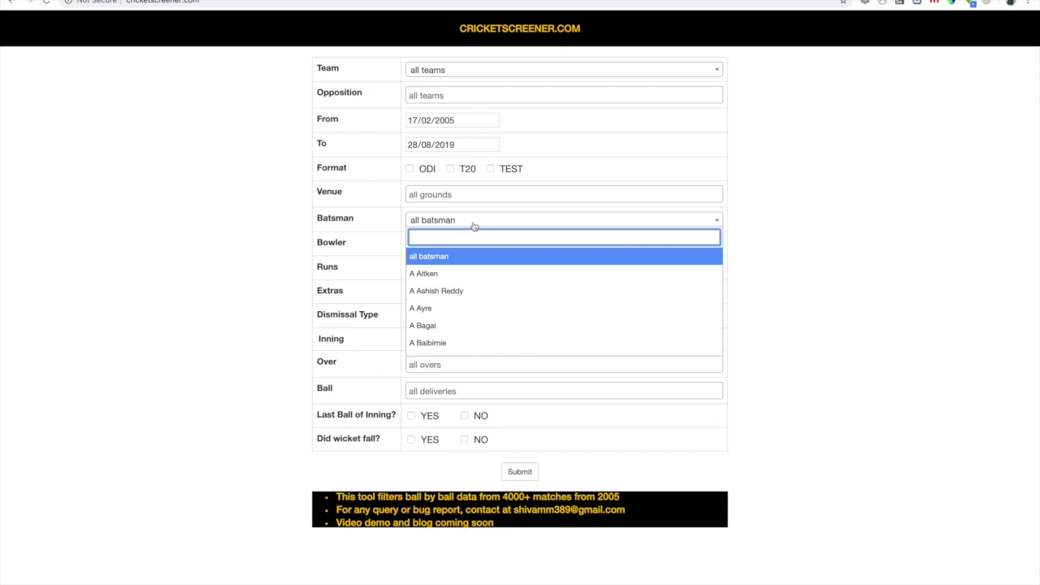
pyautogui.write('dhoni')
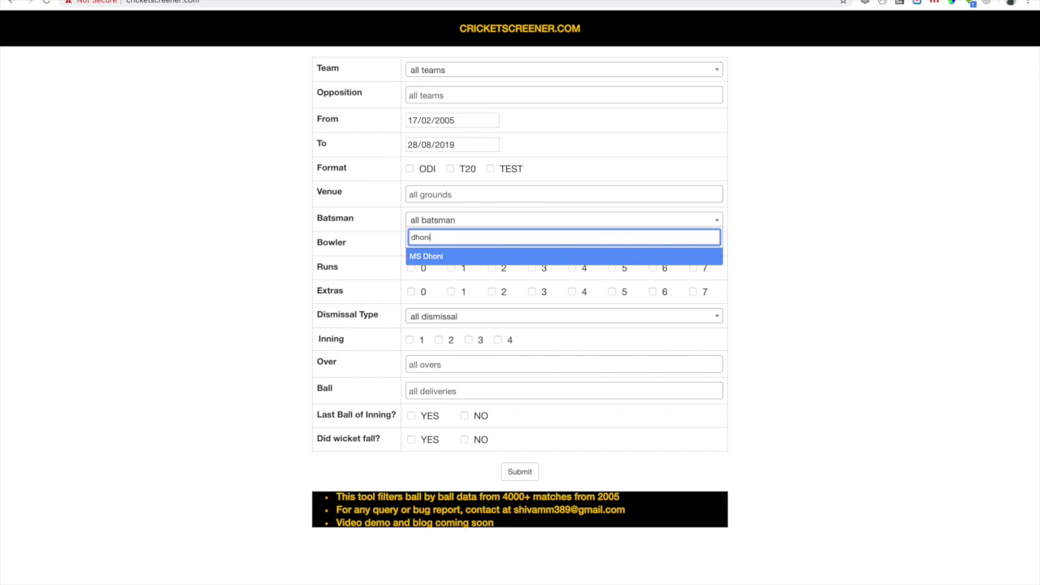
pyautogui.click(471, 257)
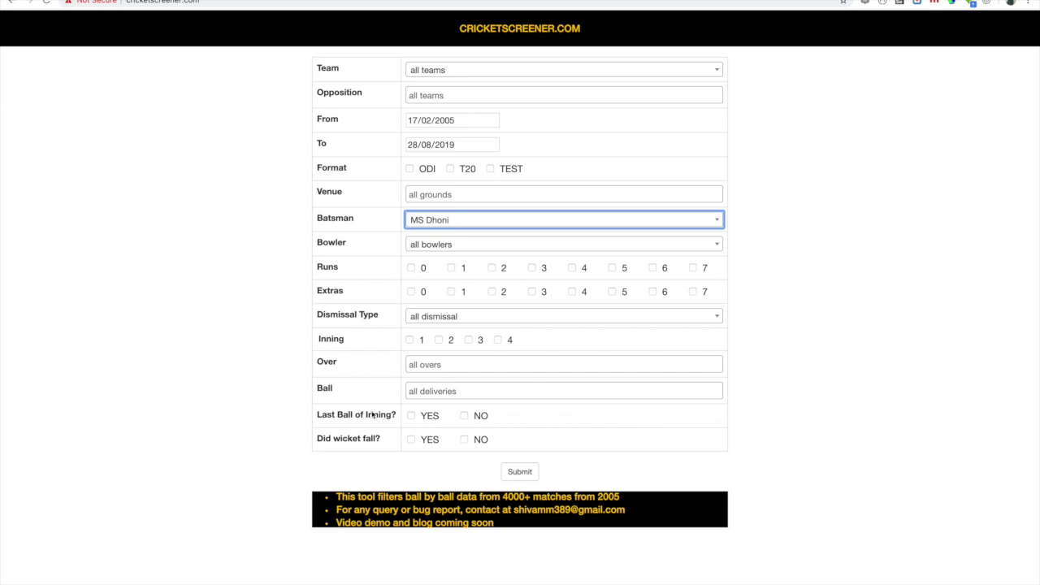
pyautogui.click(411, 419)
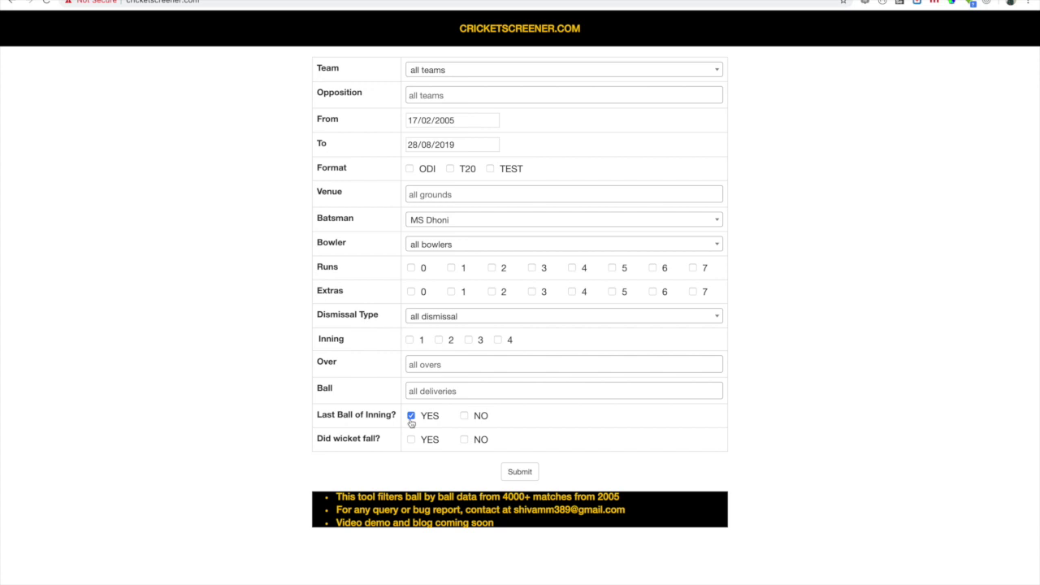
pyautogui.click(653, 268)
pyautogui.click(520, 472)
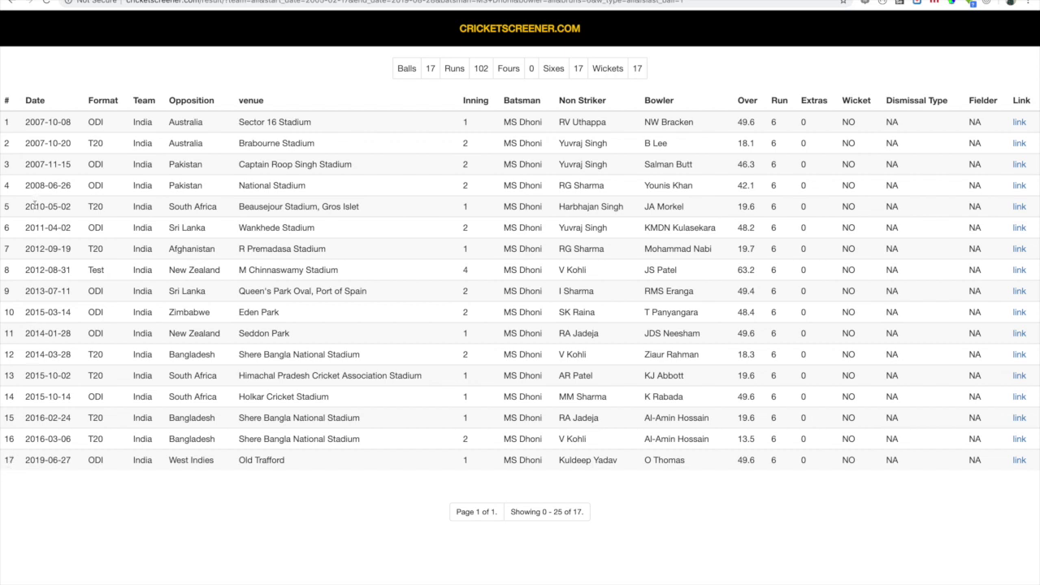
# Check the linked web search for the first result, the 2007-10-08 ODI against Australia, and return to the blank filter form
pyautogui.click(24, 125)
pyautogui.doubleClick(24, 124)
pyautogui.click(1019, 122)
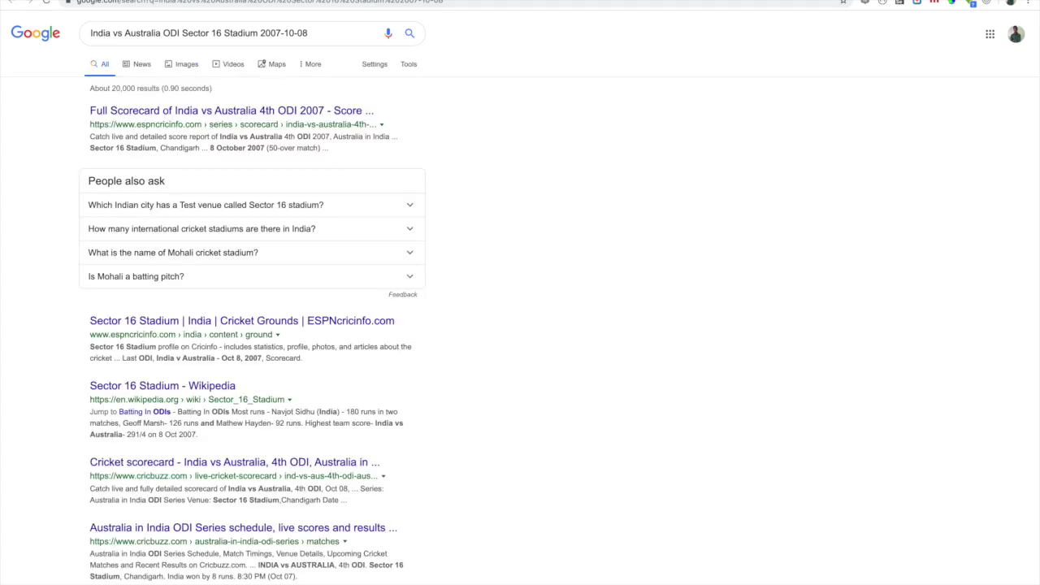
pyautogui.press('super+w')
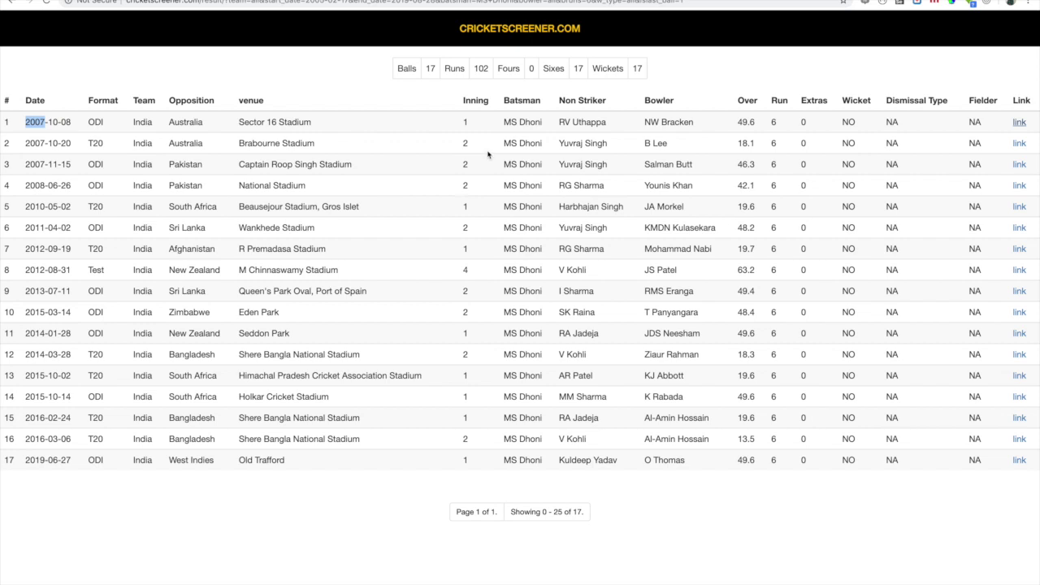
pyautogui.click(534, 31)
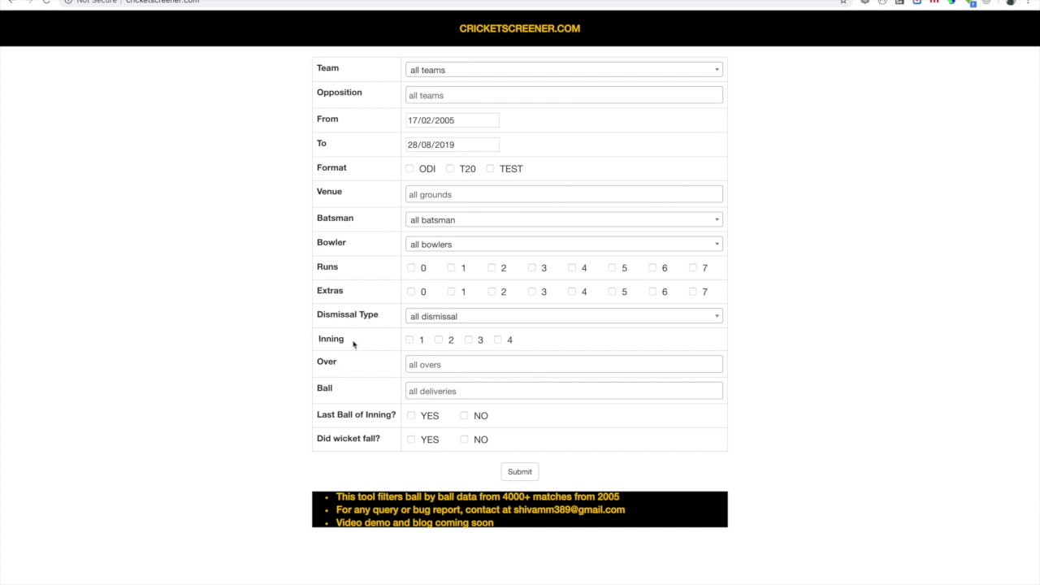
pyautogui.click(439, 340)
pyautogui.click(439, 341)
pyautogui.click(474, 71)
pyautogui.write('in')
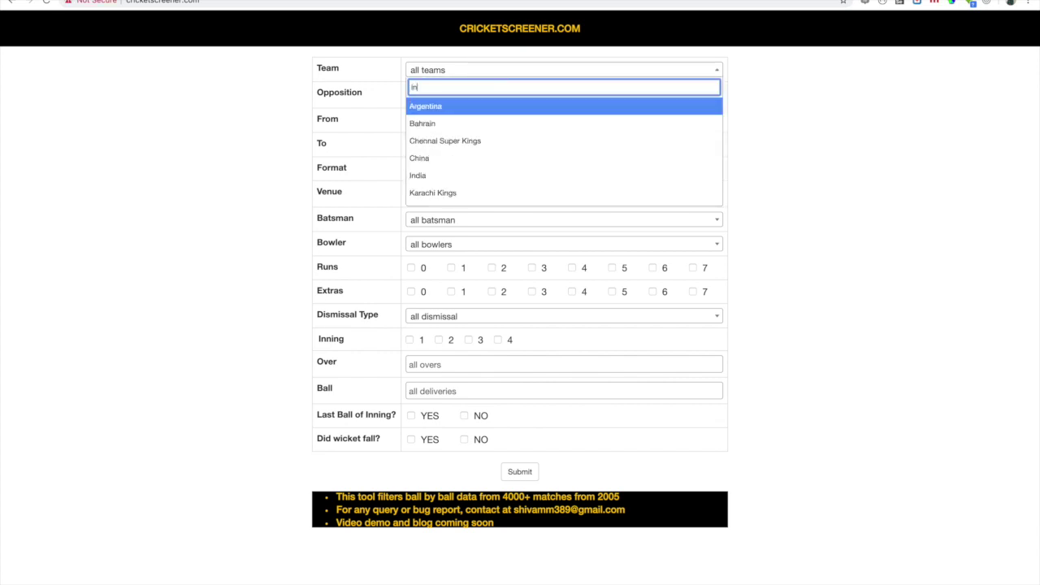
pyautogui.press('BackSpace')
pyautogui.press('BackSpace')
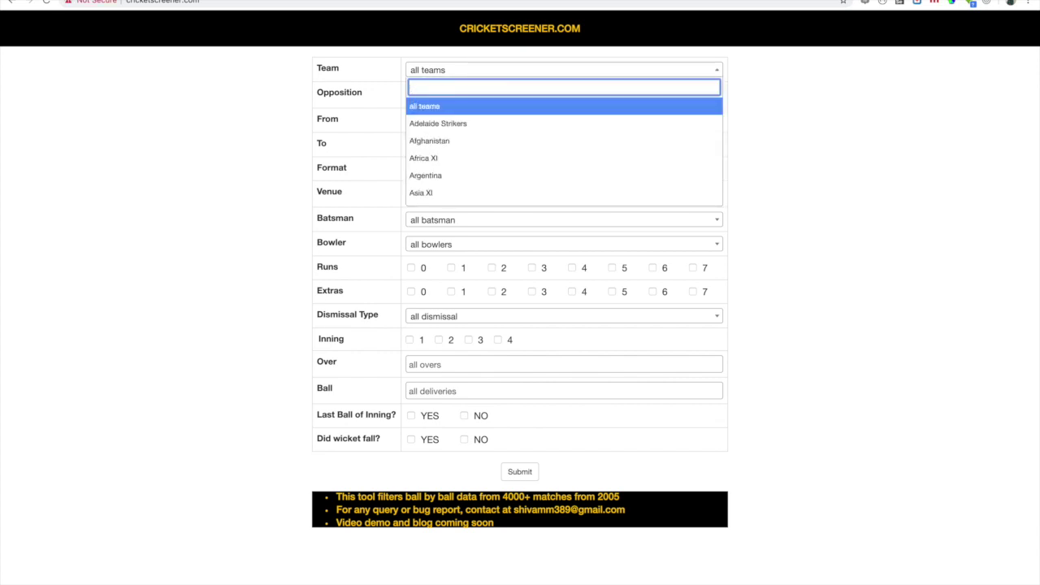
pyautogui.click(778, 139)
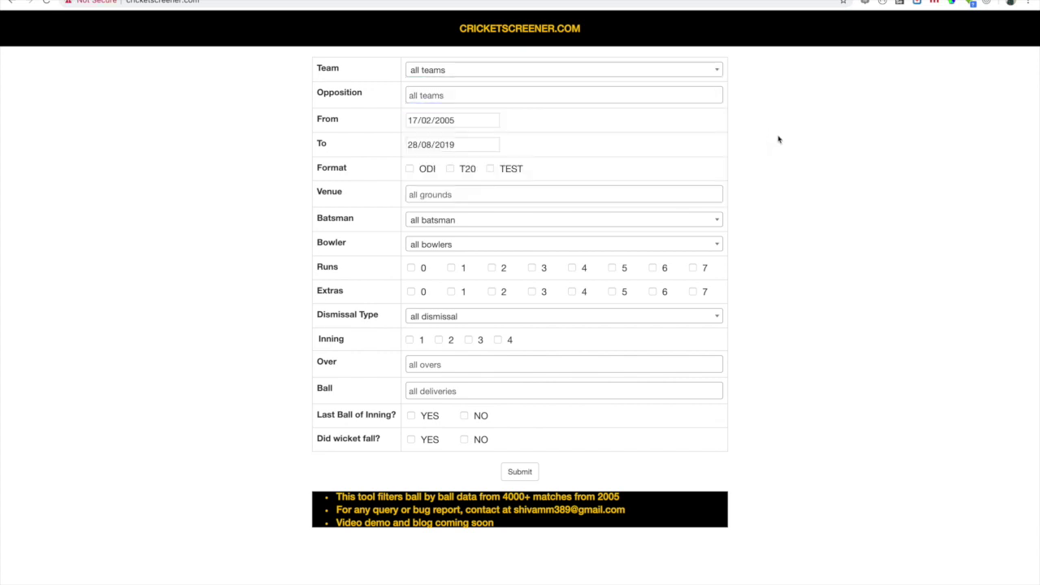
# Find the batsmen matching "smith" and set the batsman filter to GC Smith
pyautogui.click(469, 227)
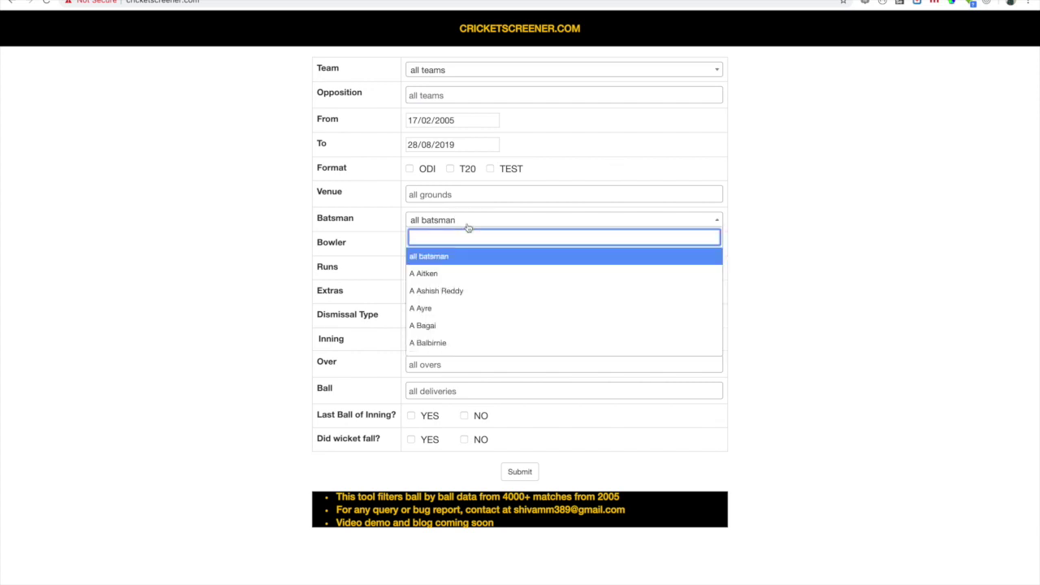
pyautogui.write('smith')
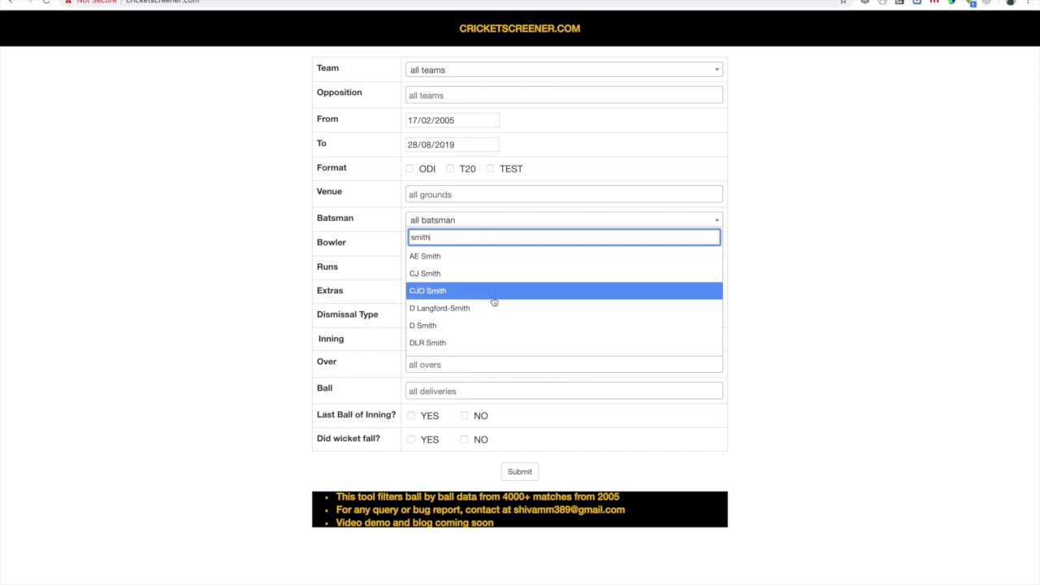
pyautogui.scroll(-5, 494, 301)
pyautogui.scroll(-1, 493, 302)
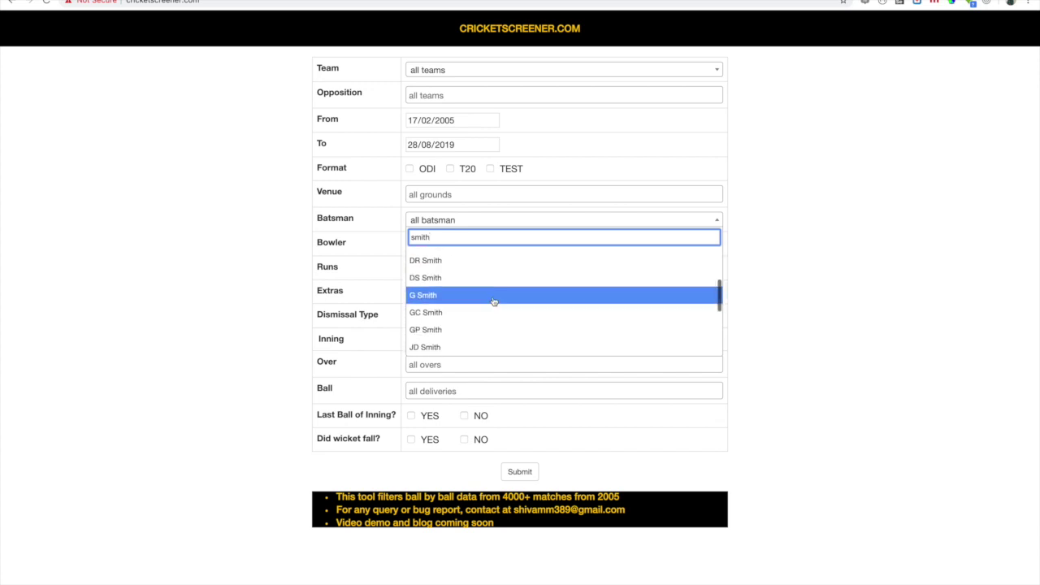
pyautogui.click(421, 315)
# Find the bowlers matching "z khan" and set the bowler filter to Z Khan
pyautogui.click(440, 247)
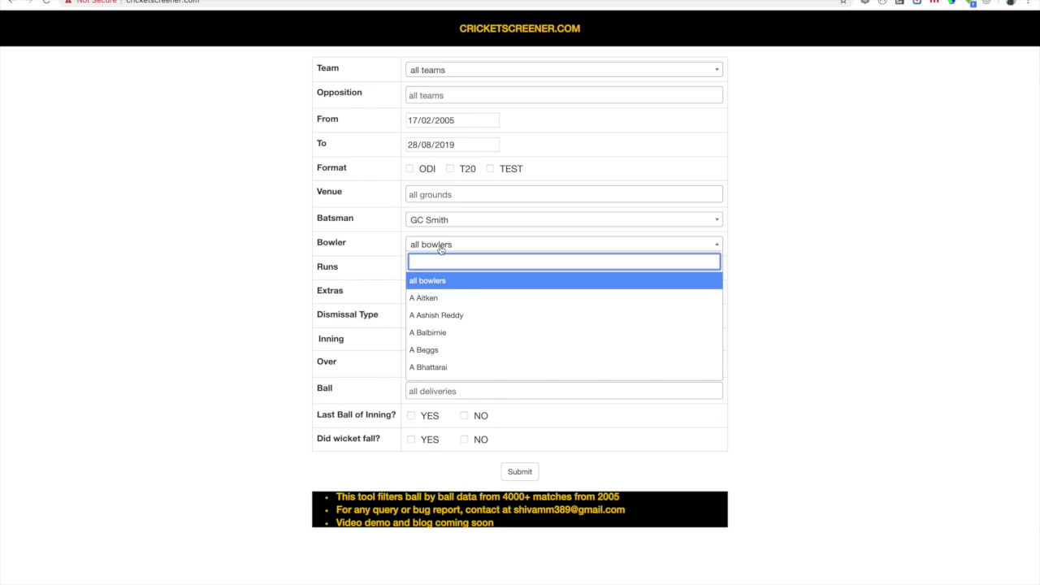
pyautogui.write('khan')
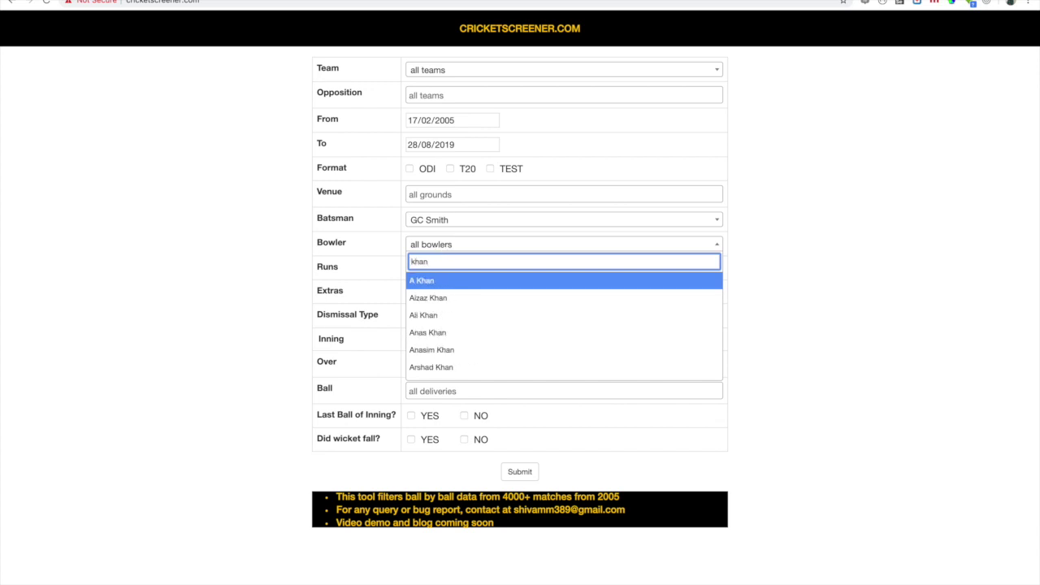
pyautogui.scroll(-5, 468, 299)
pyautogui.scroll(-6, 468, 298)
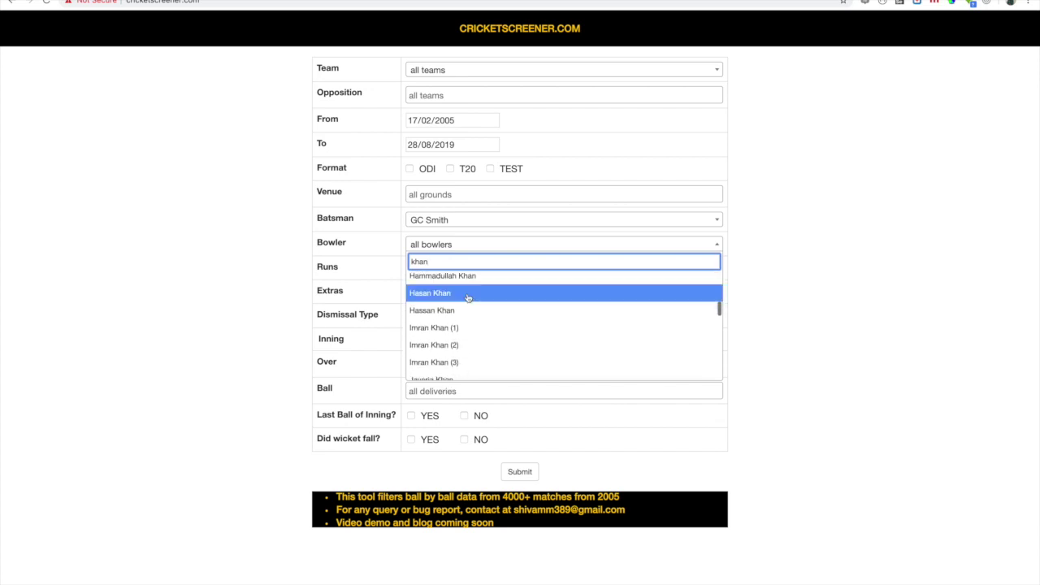
pyautogui.scroll(-4, 468, 299)
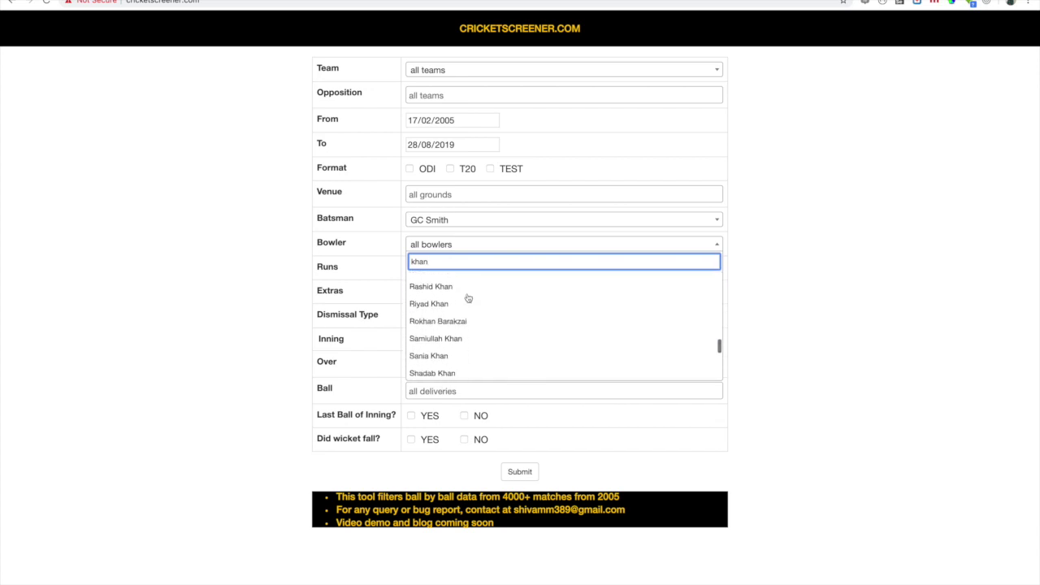
pyautogui.press('BackSpace')
pyautogui.press('BackSpace')
pyautogui.press('BackSpace')
pyautogui.press('BackSpace')
pyautogui.write('z khan')
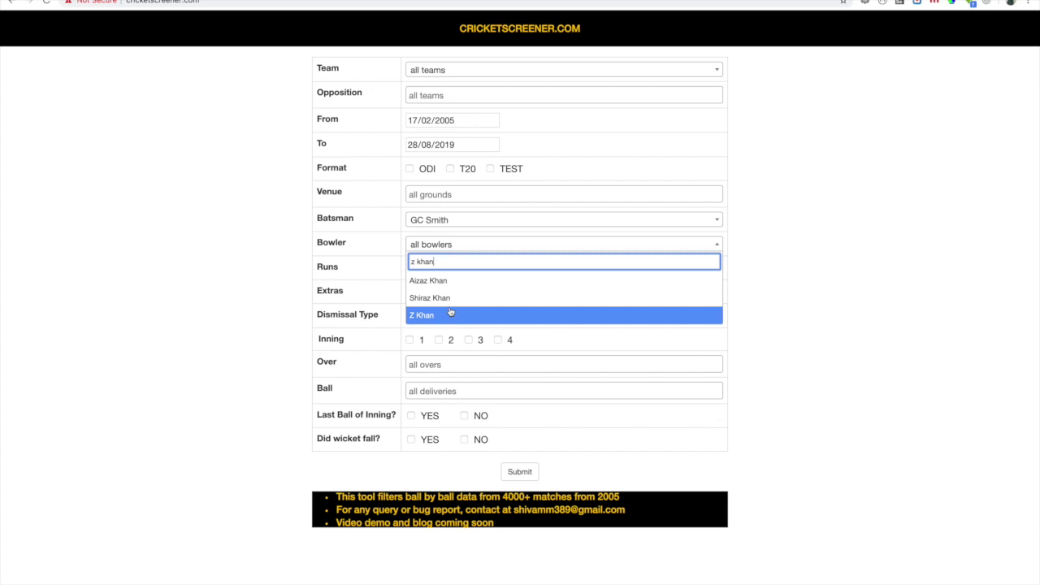
pyautogui.click(451, 315)
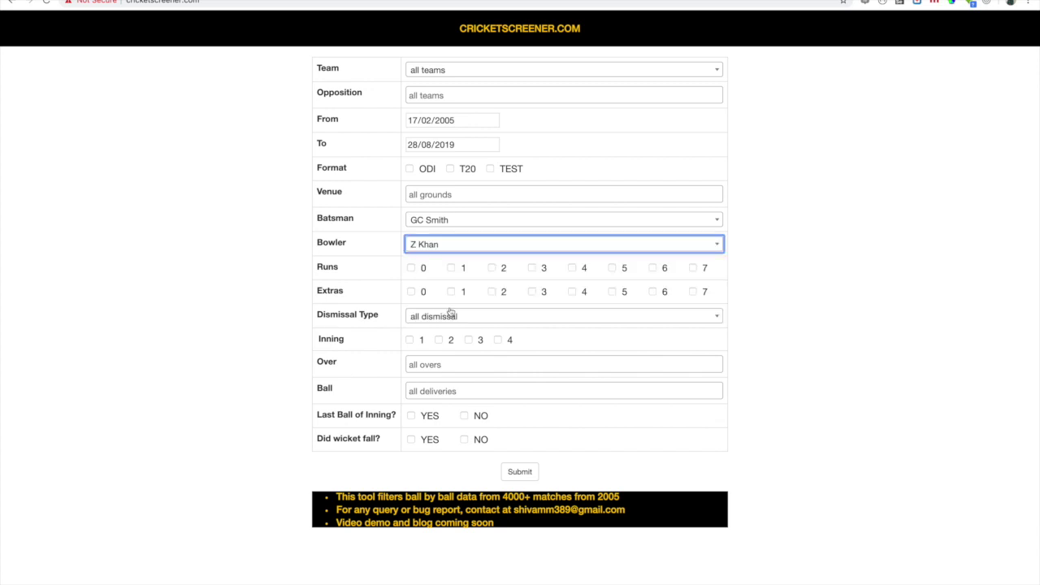
# Limit the query to deliveries on which a wicket fell and submit it
pyautogui.click(411, 439)
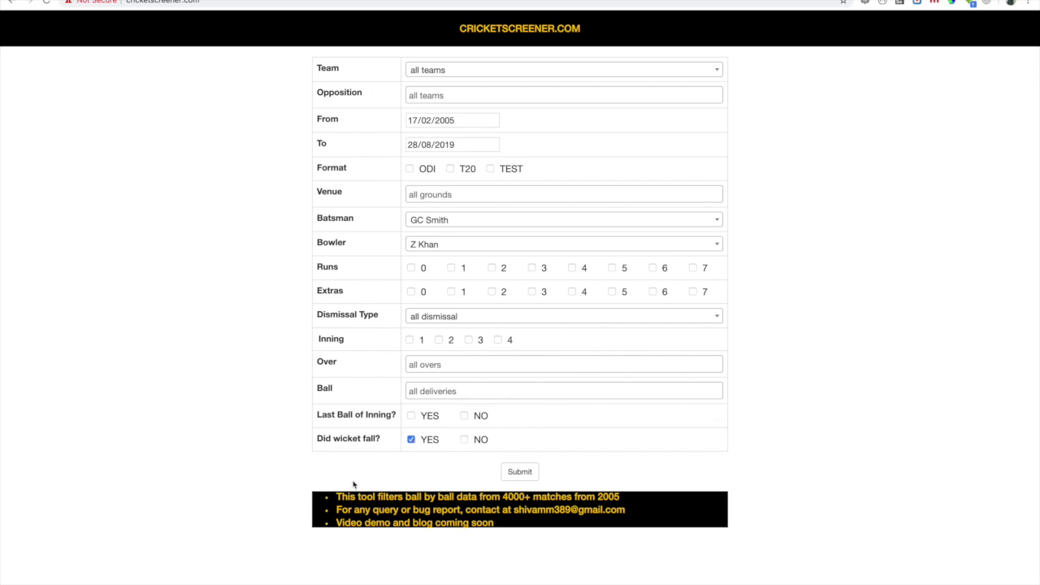
pyautogui.click(521, 475)
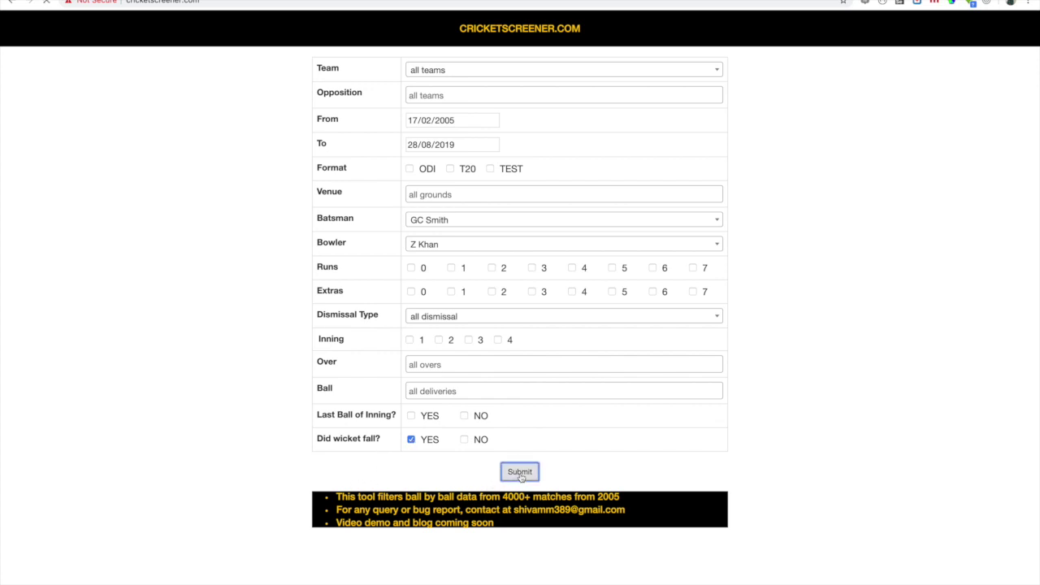